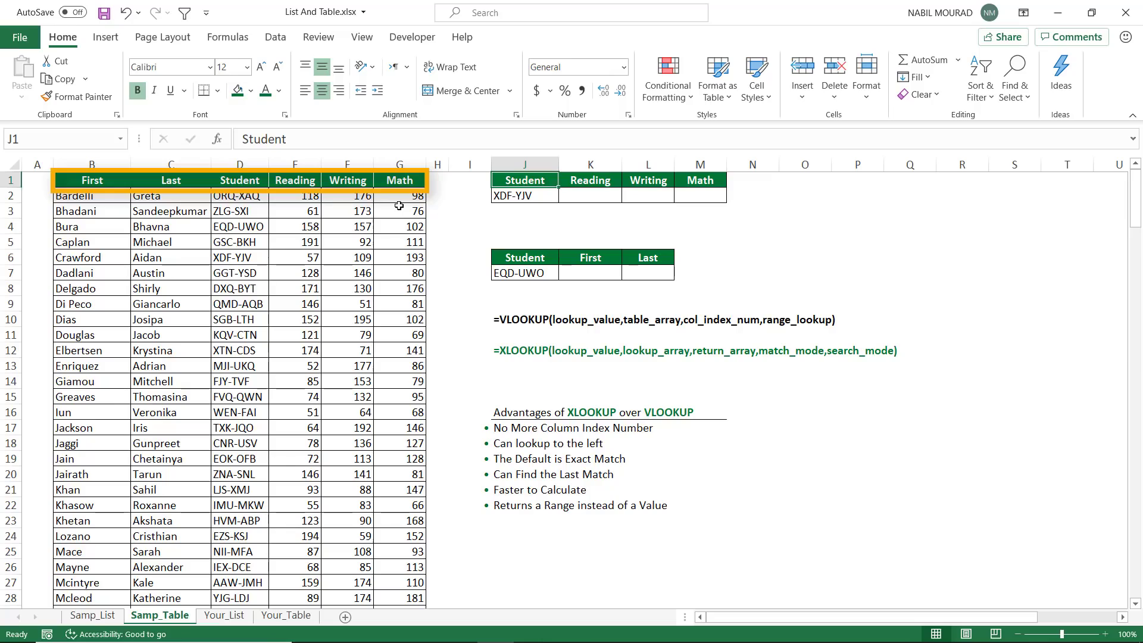
Start an XLOOKUP formula in cell K2 using the absolute reference $J$2 as the lookup value
click(591, 196)
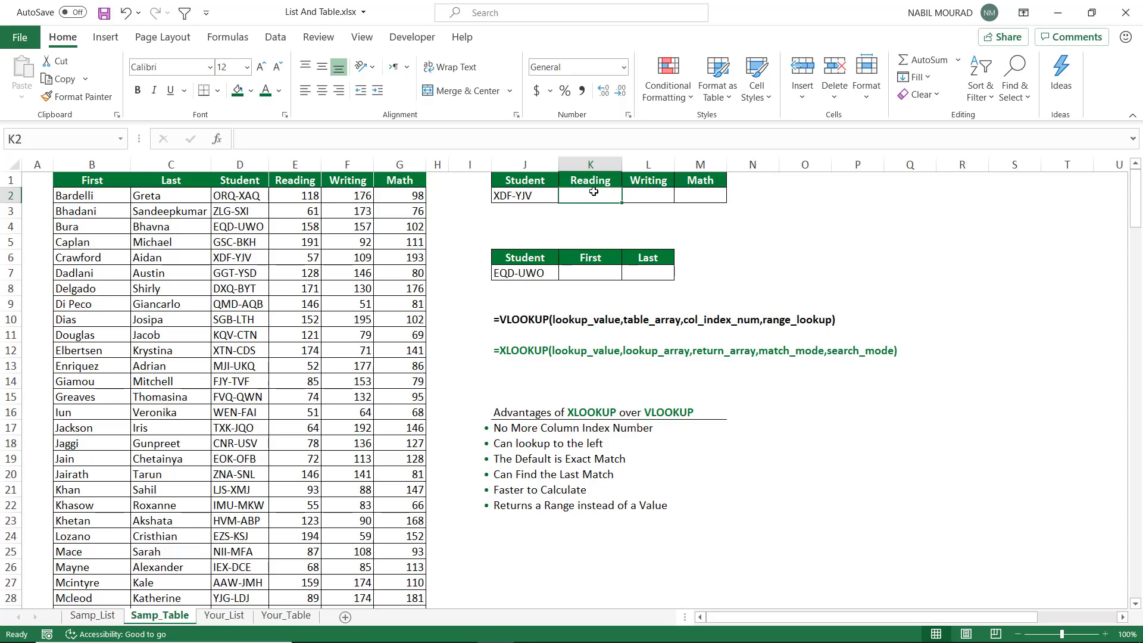
text(=xlo)
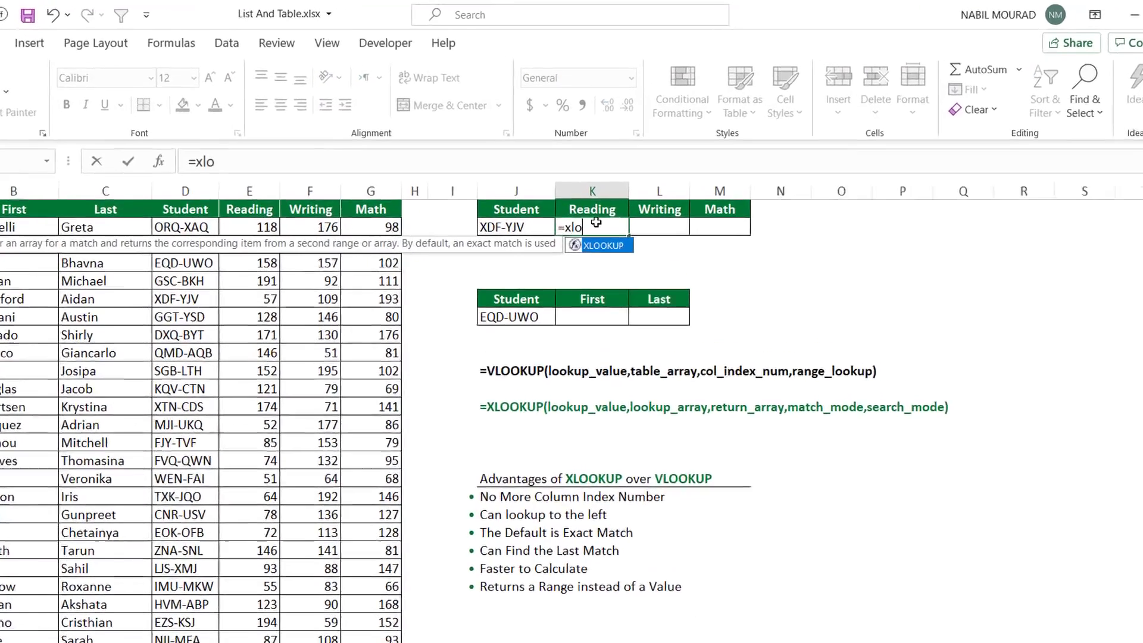
key(Tab)
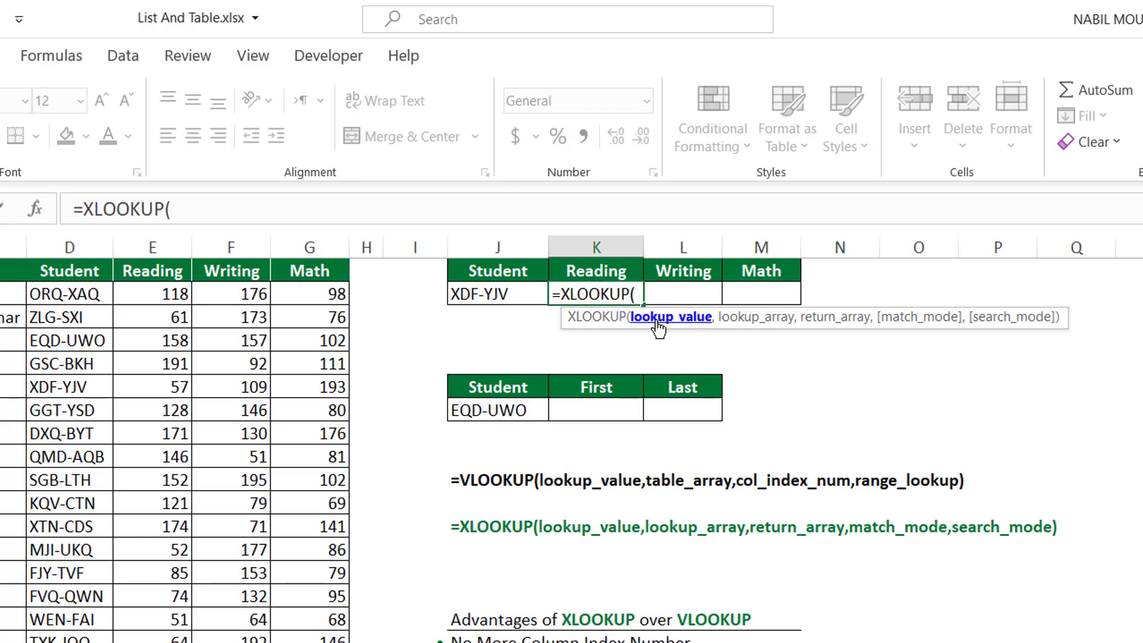
click(480, 294)
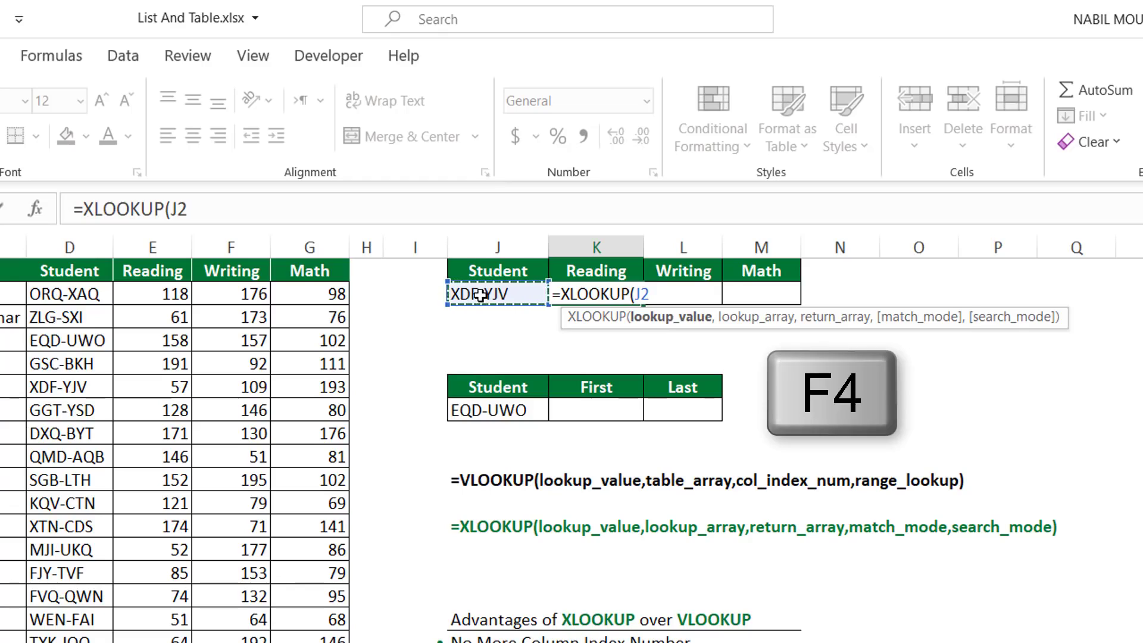
key(F4)
text(,)
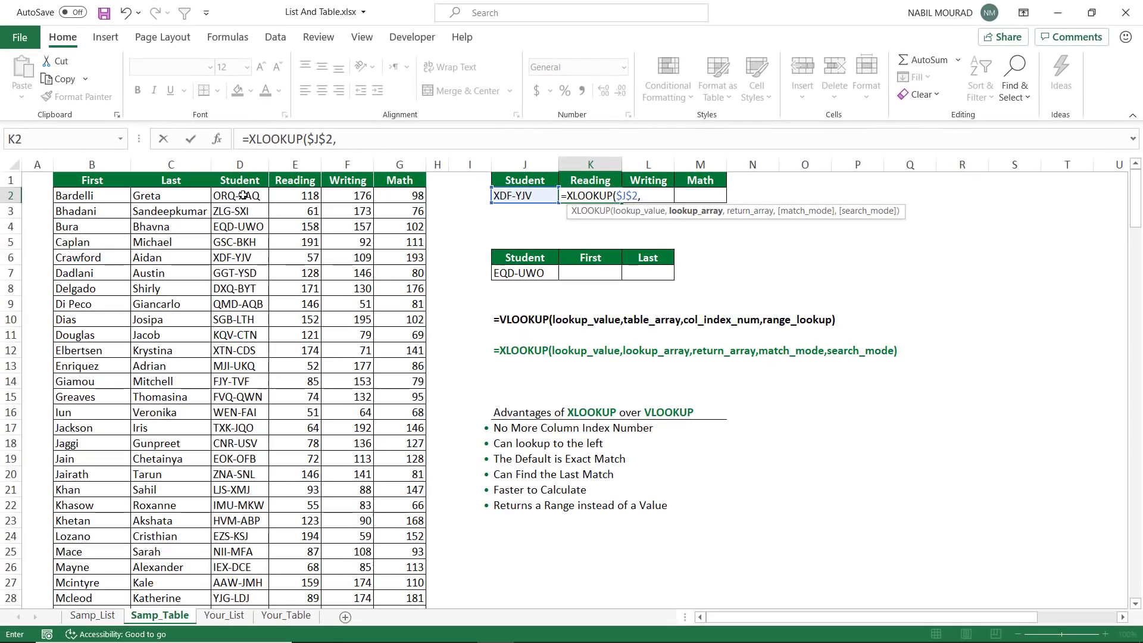
Add the Student column range $D$2:$D$46 as the absolute lookup array of the K2 formula
click(74, 293)
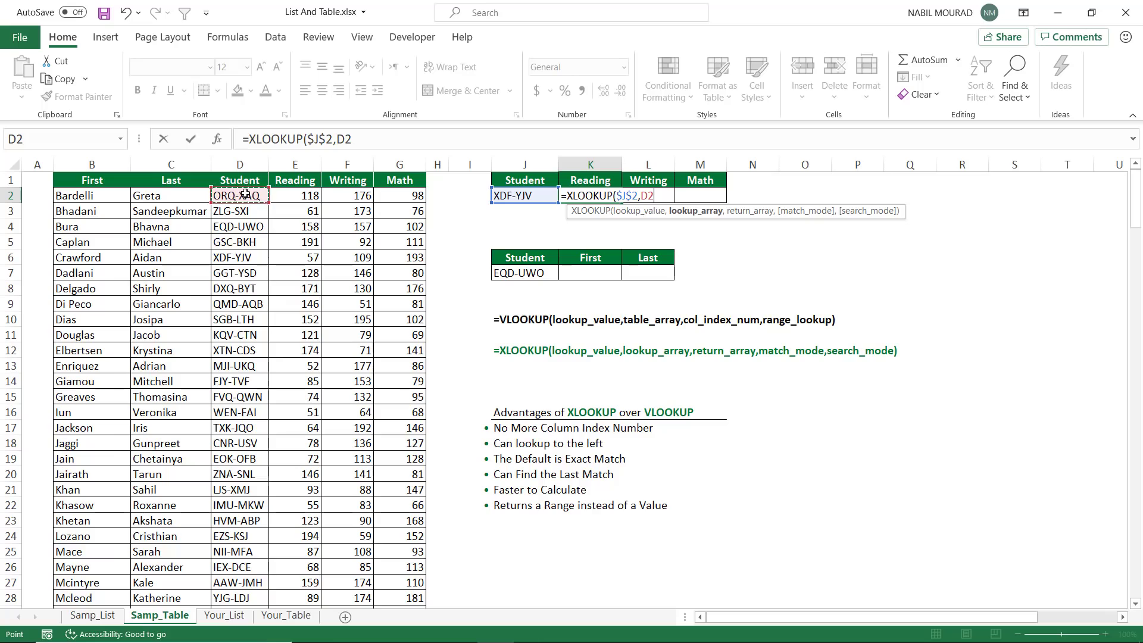
key(ctrl+shift+Down)
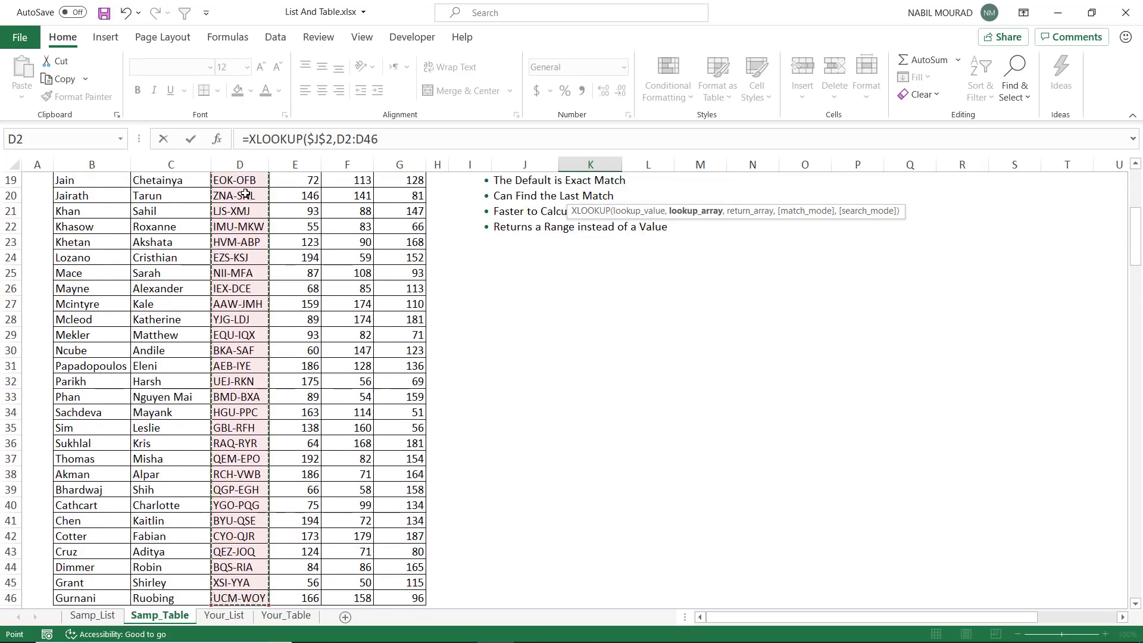
key(F4)
text(,)
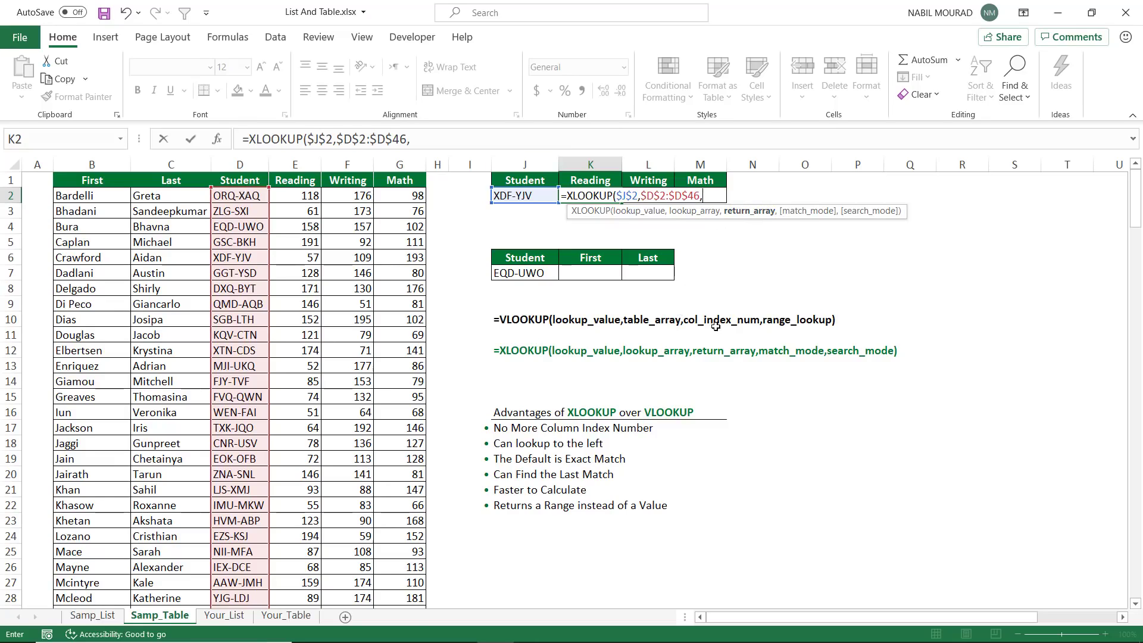
Complete the K2 formula with the row-locked Reading range E$2:E$46 as return array, and fill it across to M2
click(305, 196)
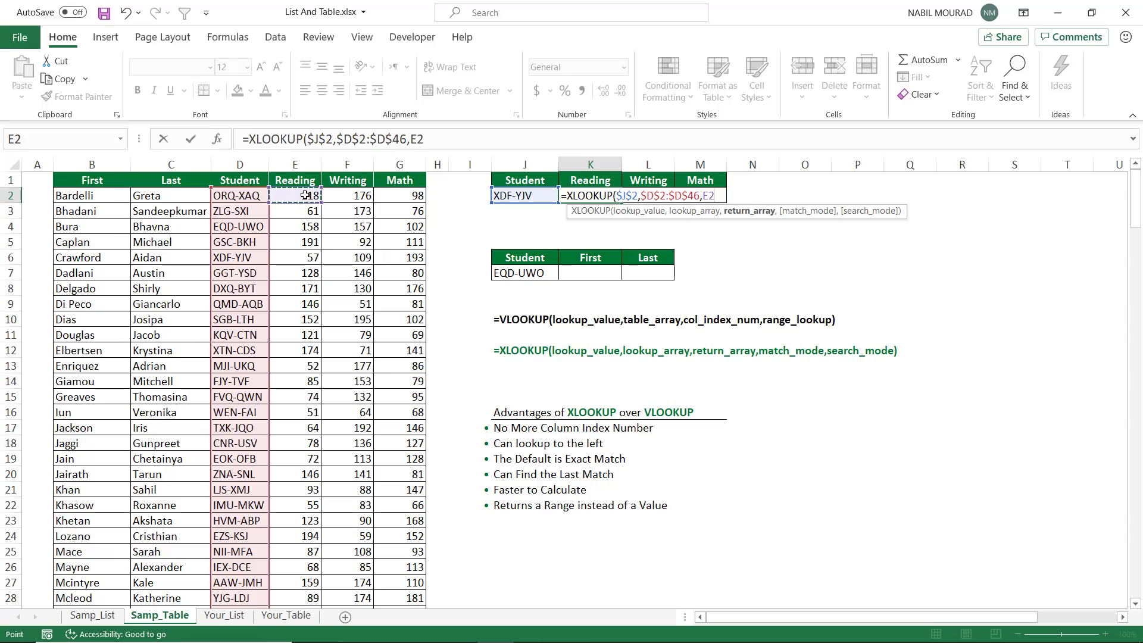
key(ctrl+shift+Down)
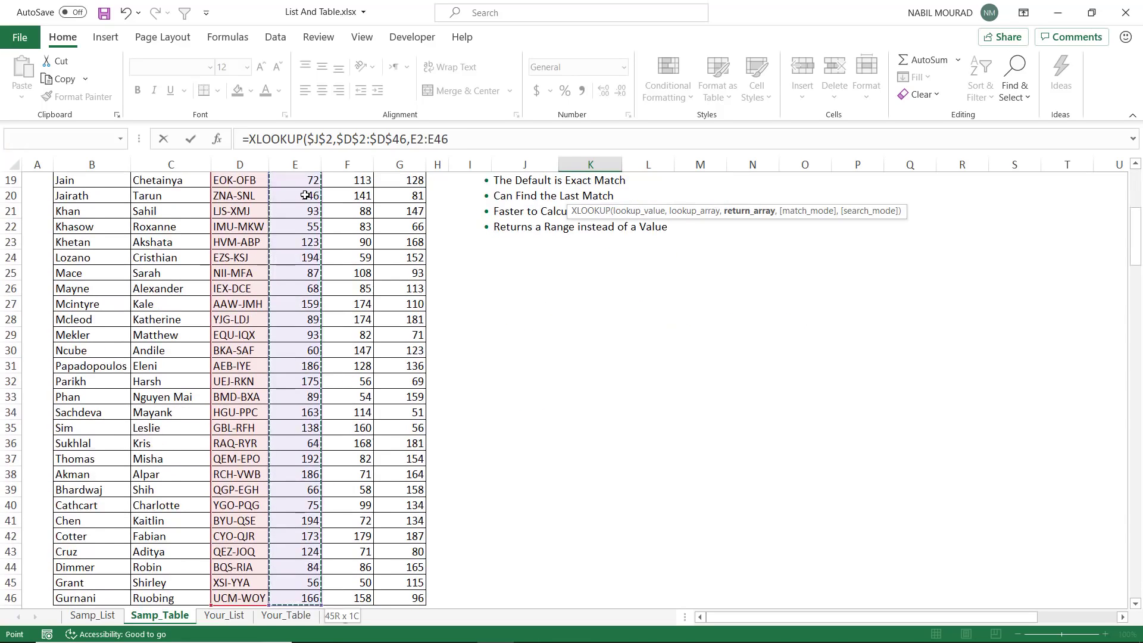
key(F4)
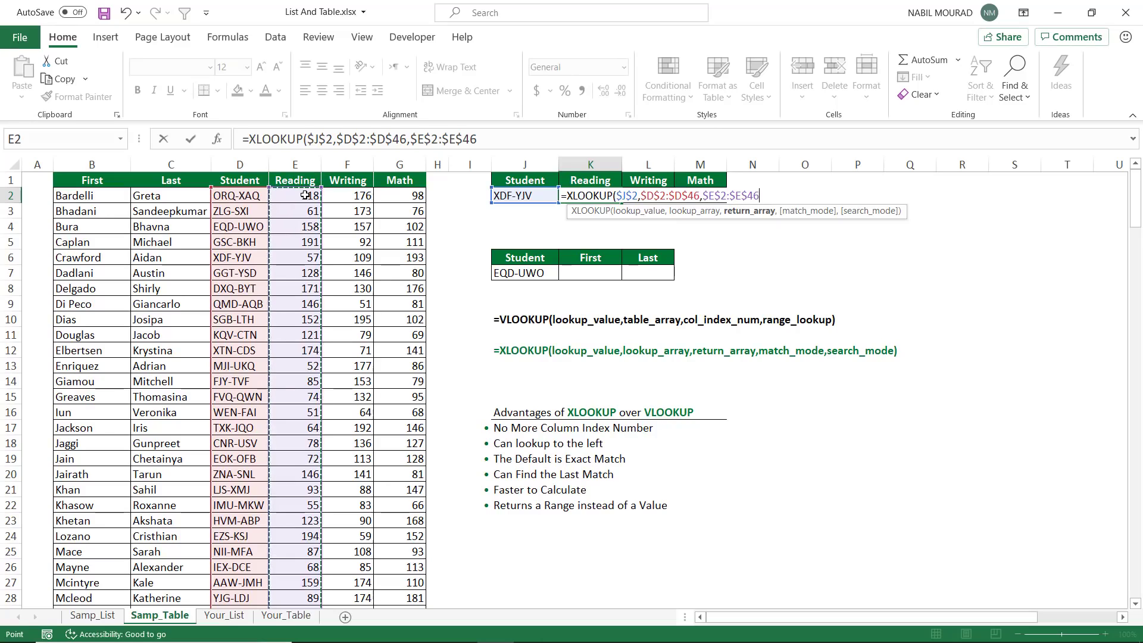
key(F4)
text())
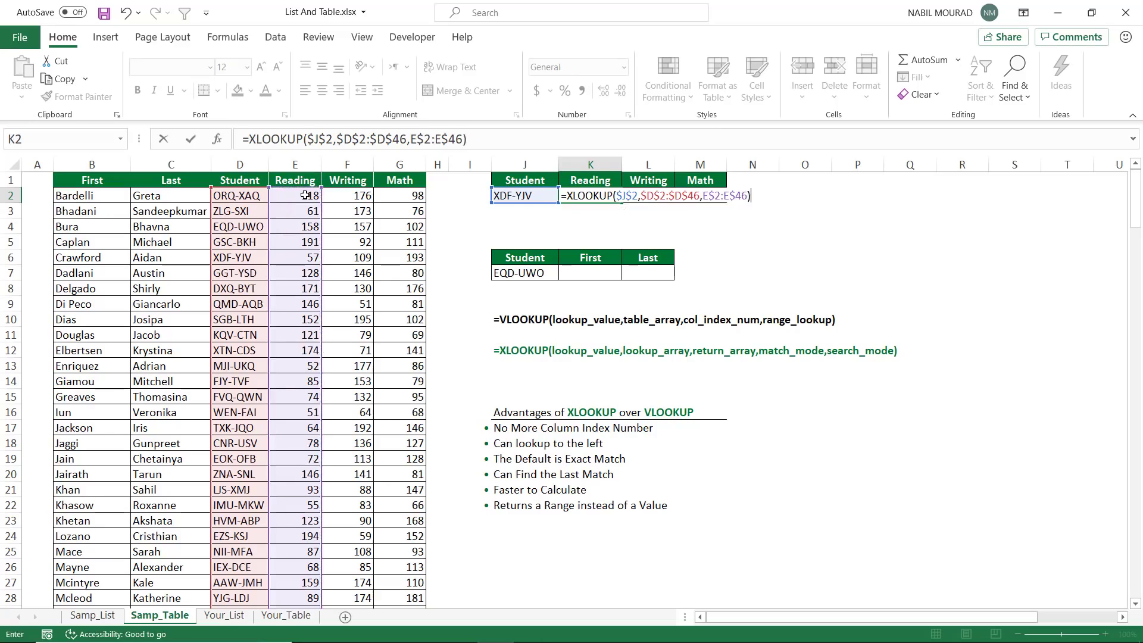
key(ctrl+Return)
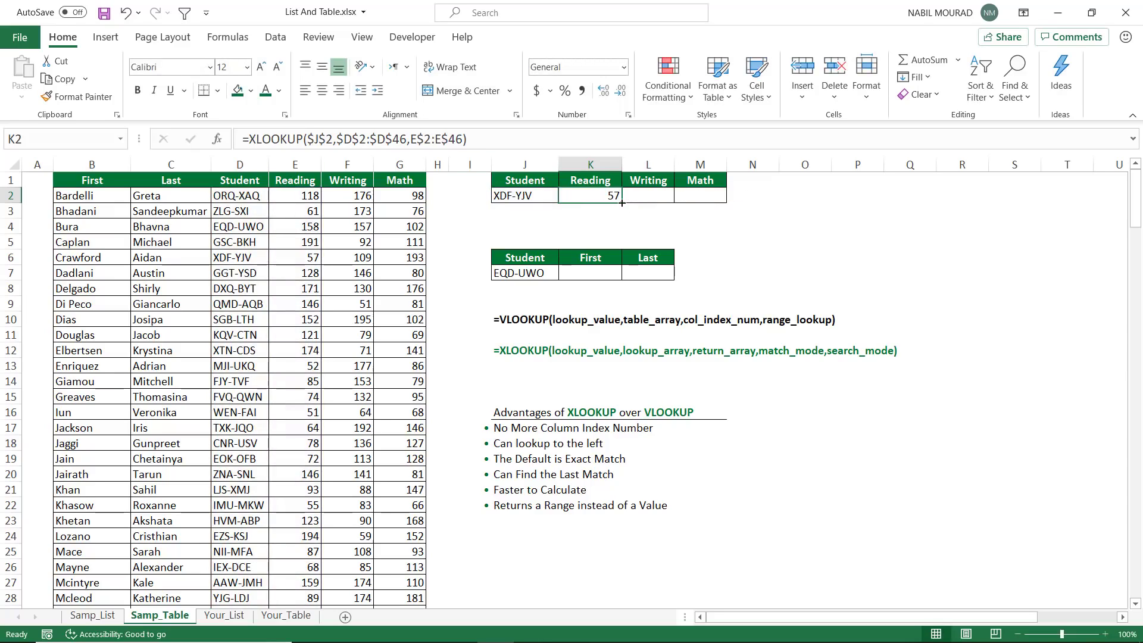
drag(622, 203, 677, 216)
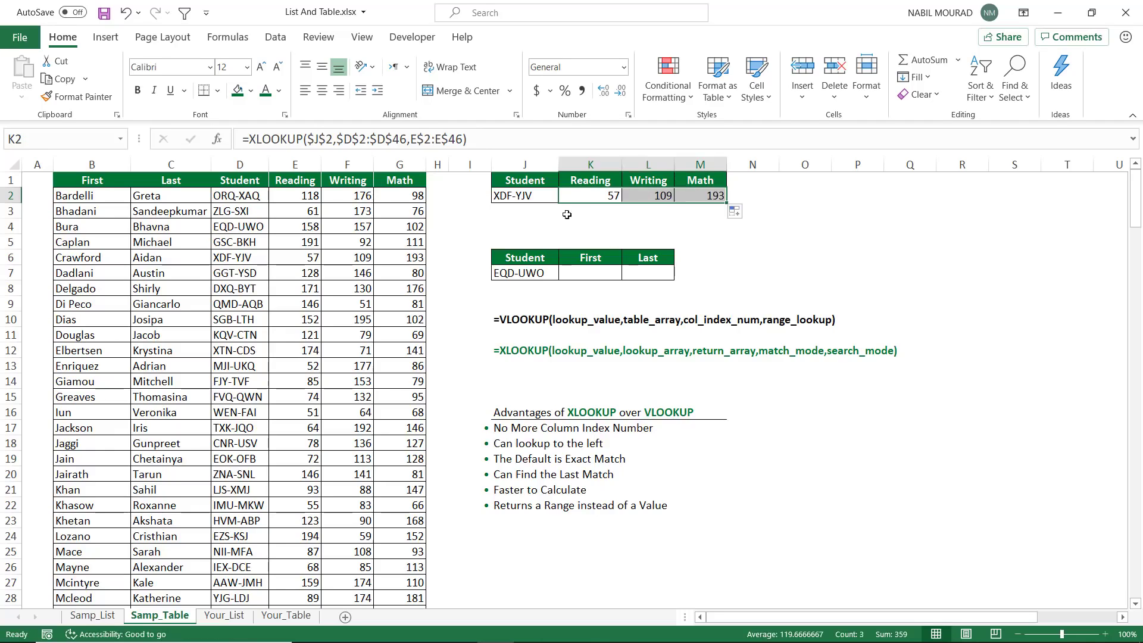
Test the score lookups by inserting a blank column before the table's Reading column, and undo the insertion
click(606, 197)
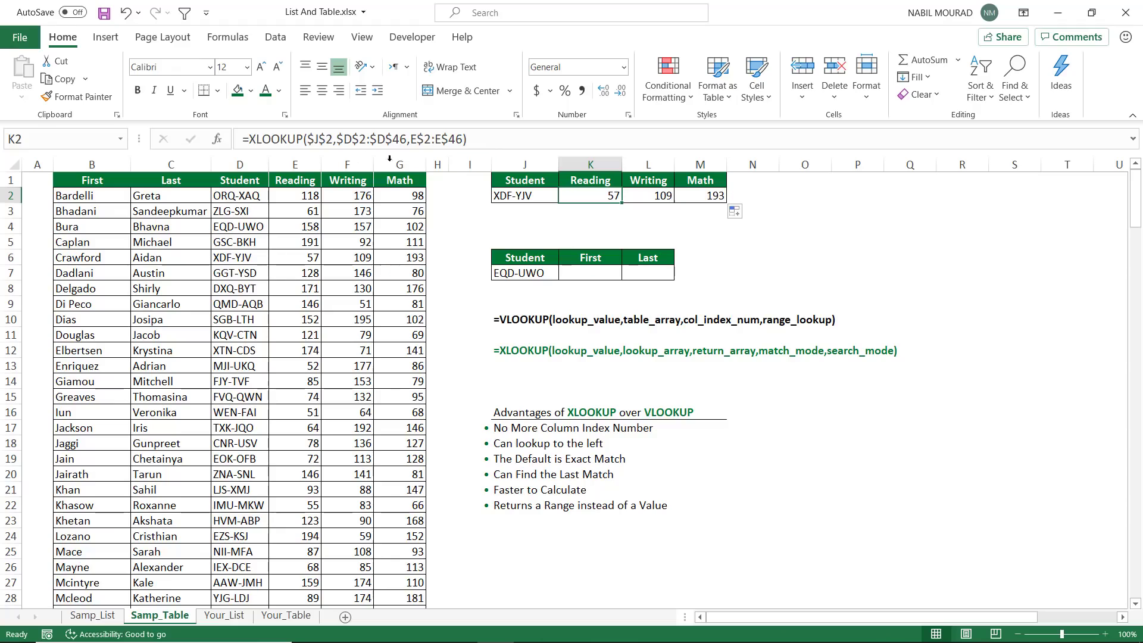
click(294, 165)
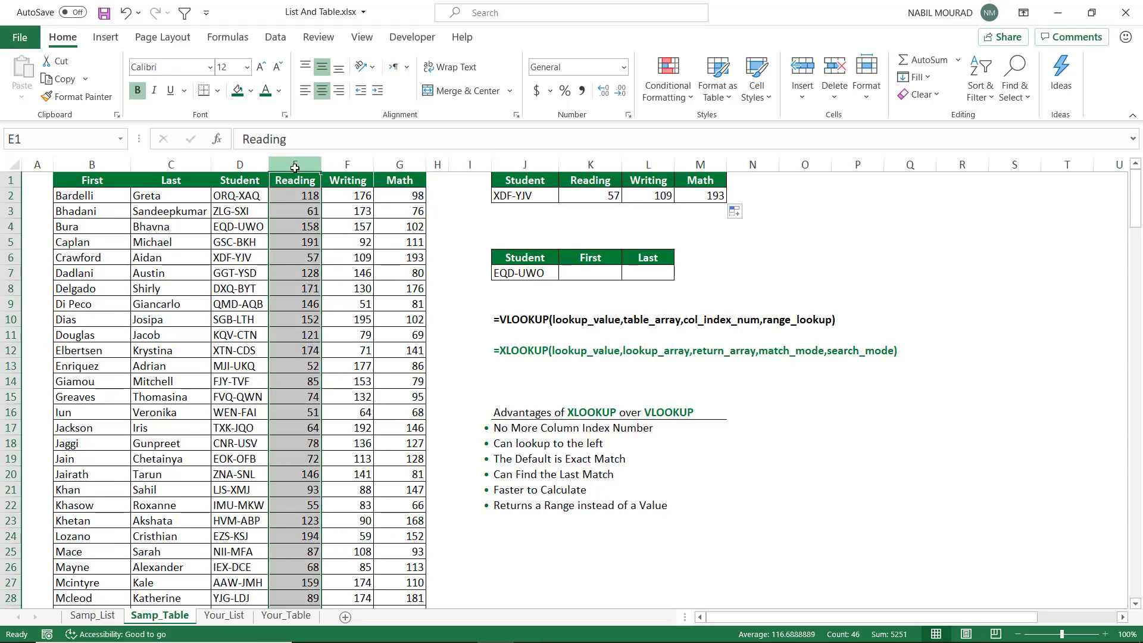
key(ctrl+shift+plus)
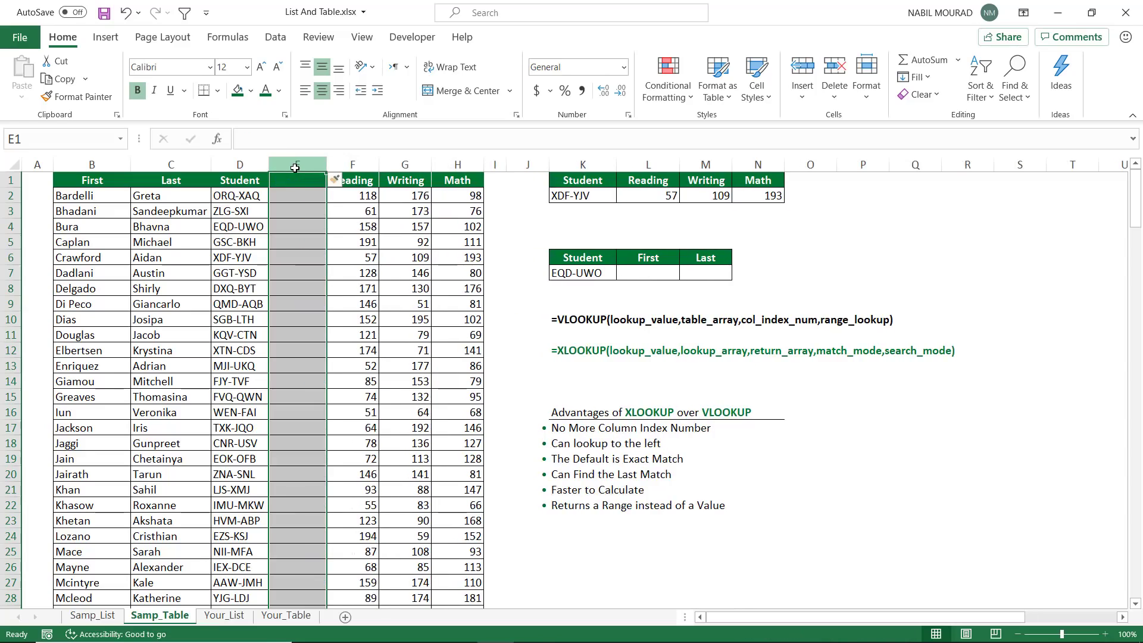
key(ctrl+z)
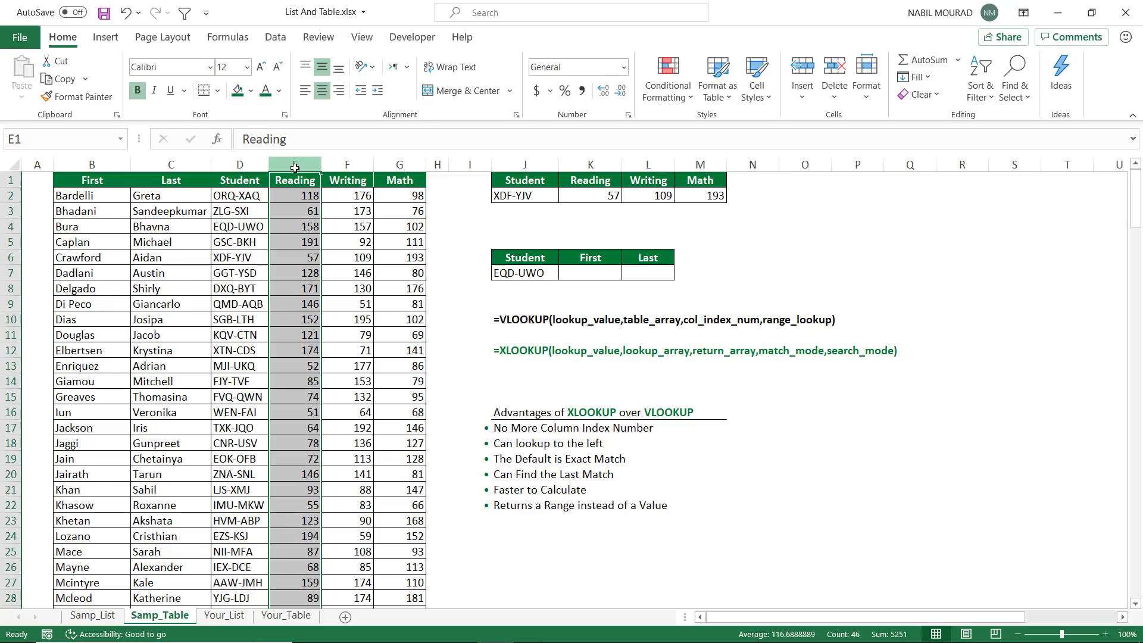
Start an XLOOKUP formula in cell K7 using the absolute reference $J$7 as the lookup value
click(587, 273)
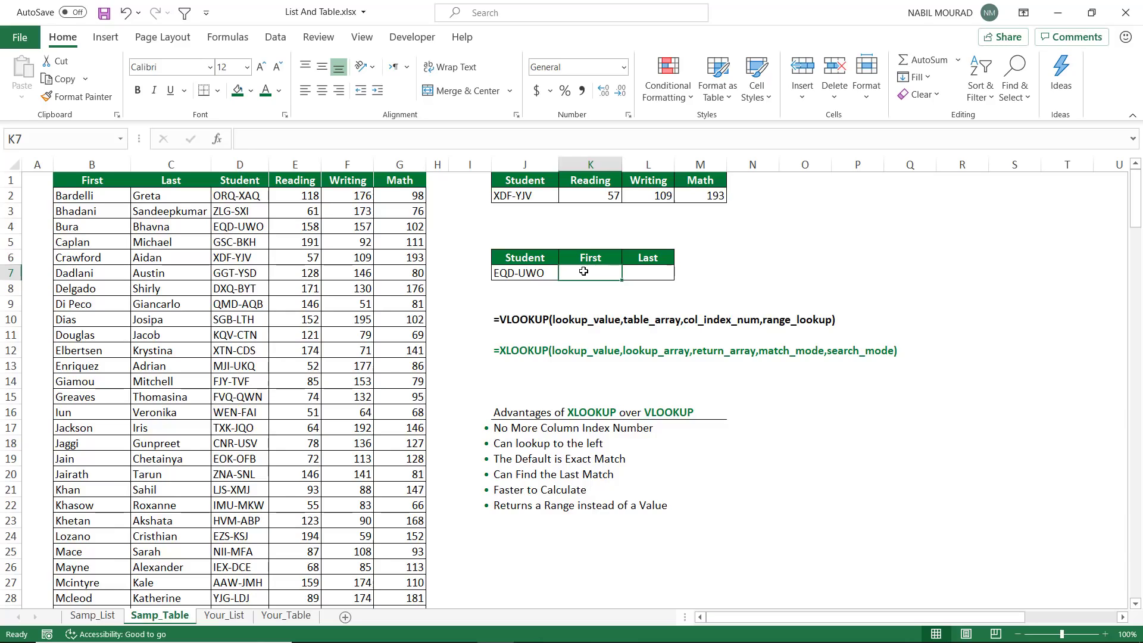
text(=xlook)
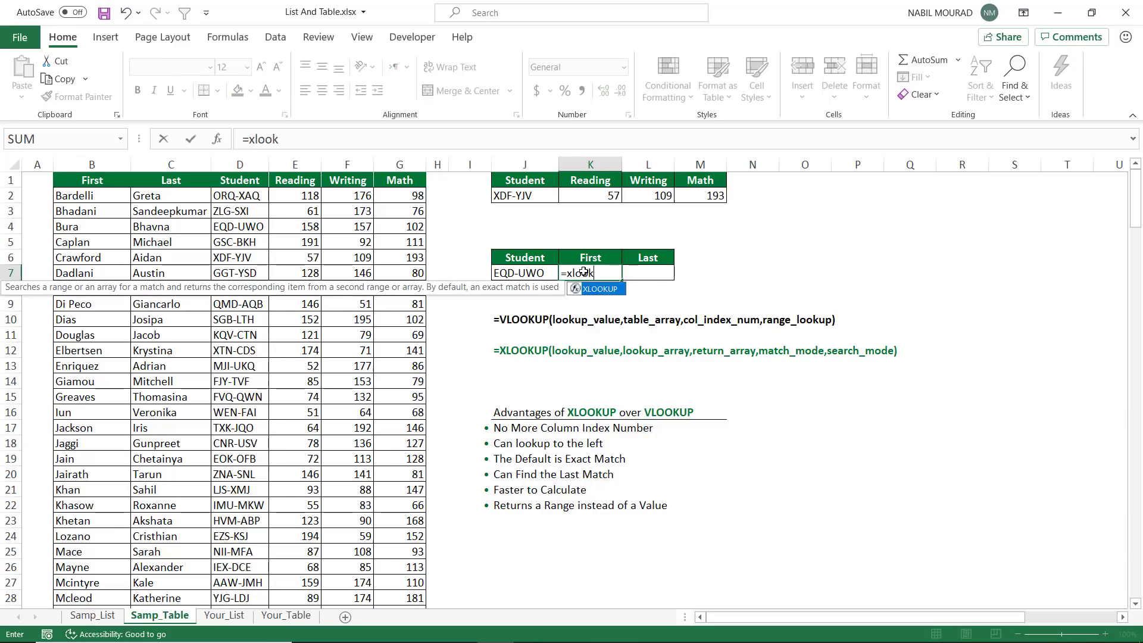
key(Tab)
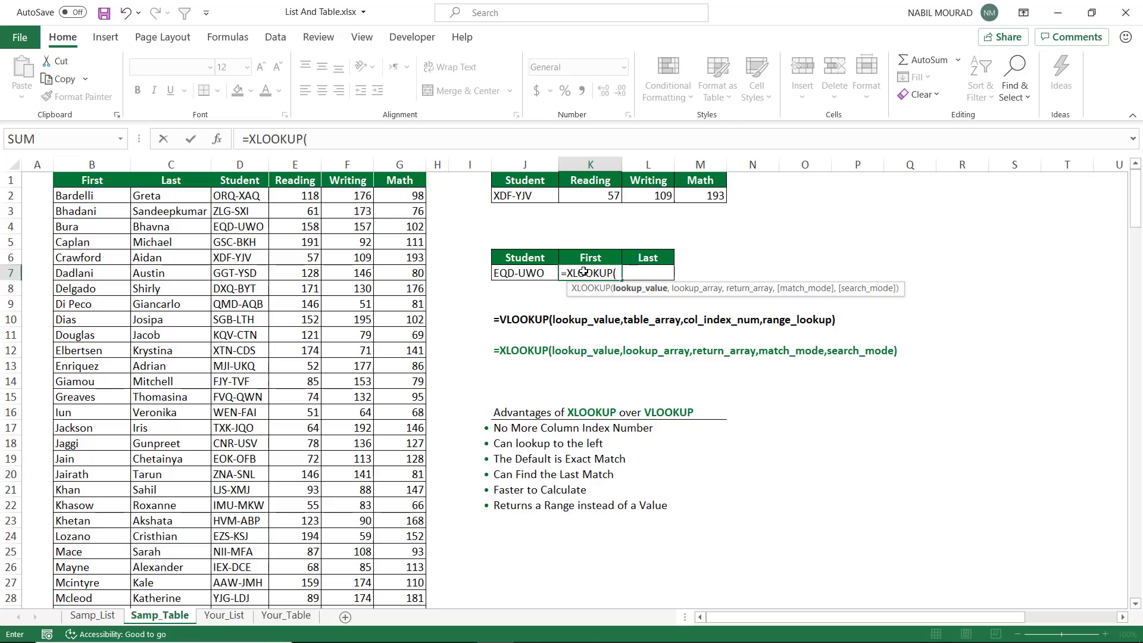
click(515, 273)
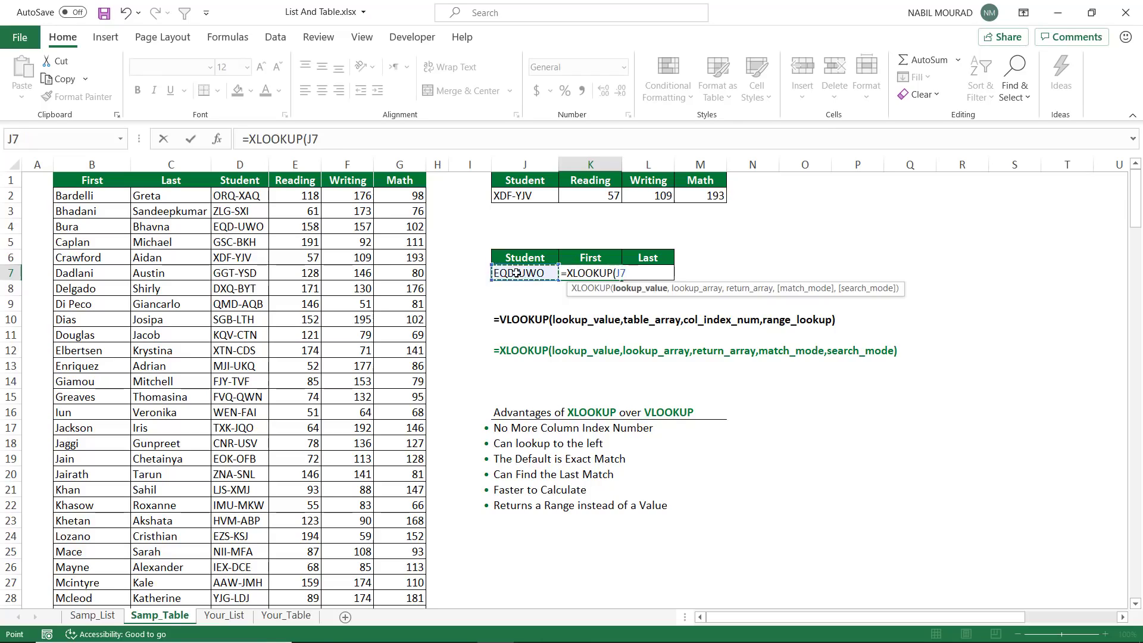
key(F4)
text(,)
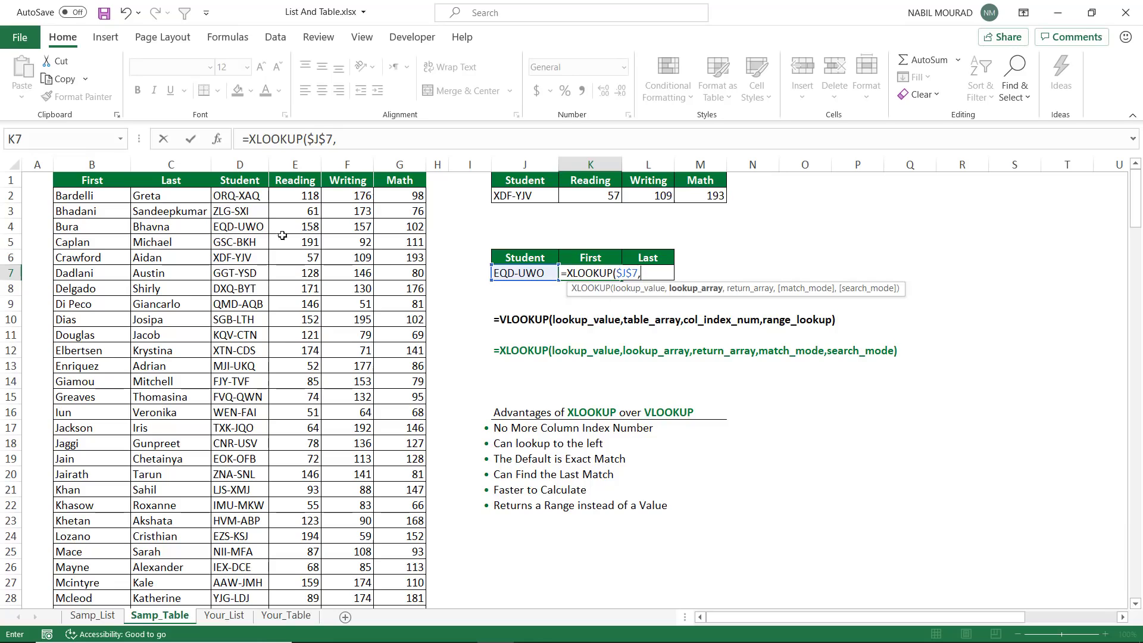
Add the Student column range $D$2:$D$46 as the absolute lookup array of the K7 formula
click(243, 196)
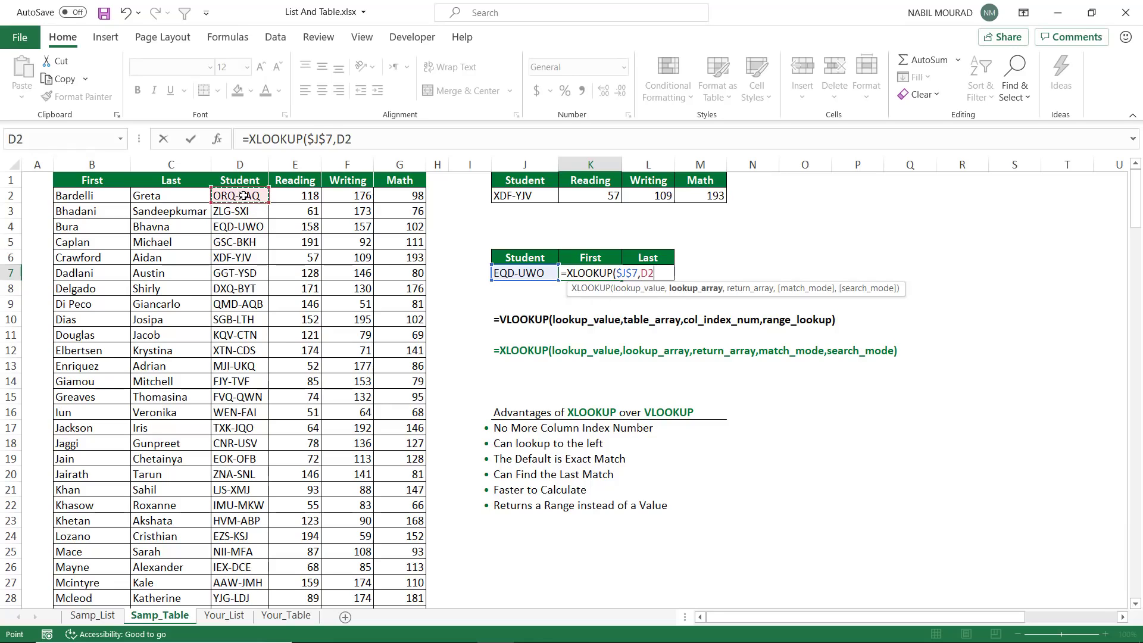
key(ctrl+shift+Down)
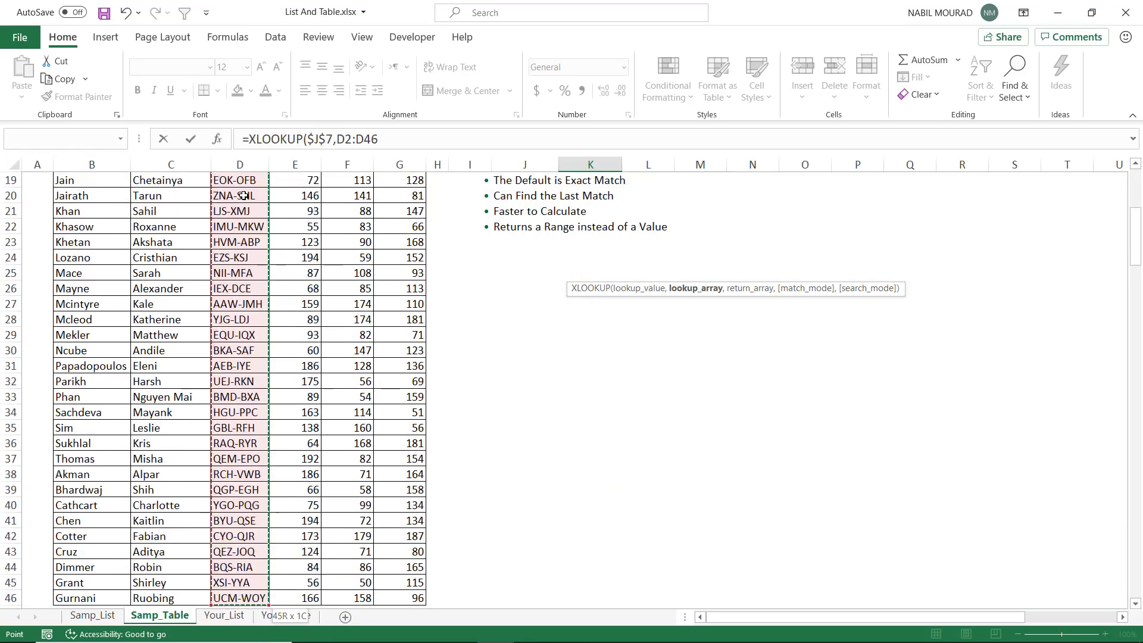
key(F4)
text(,)
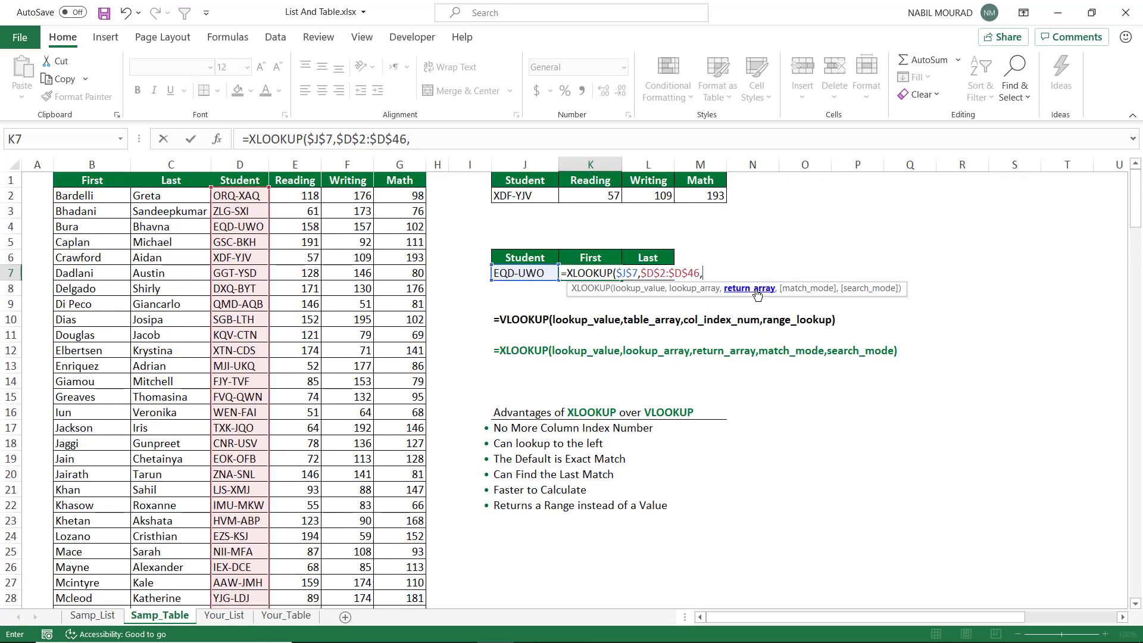
Complete the K7 formula with the row-locked First range B$2:B$46 as return array, and fill it across to L7
click(87, 196)
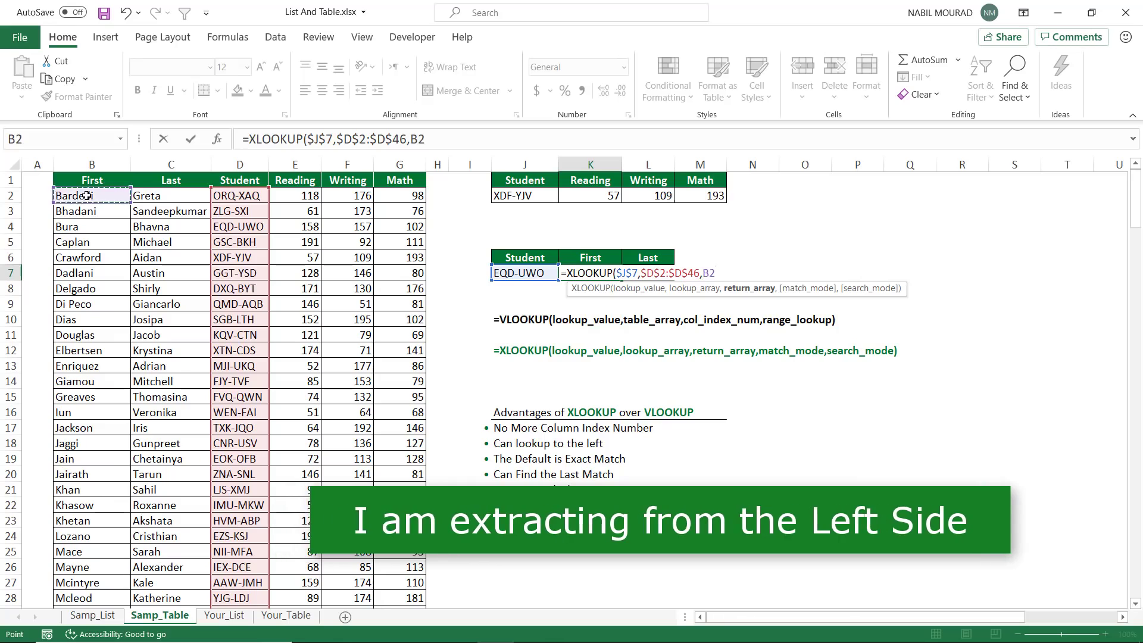
key(ctrl+shift+Down)
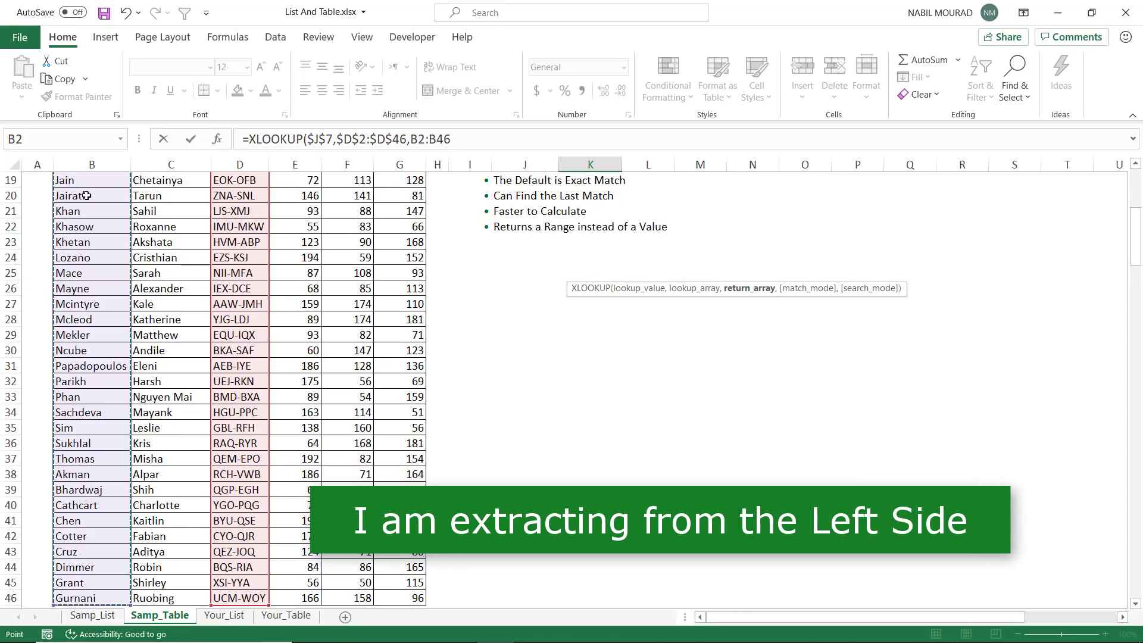
key(F4)
key(F4)
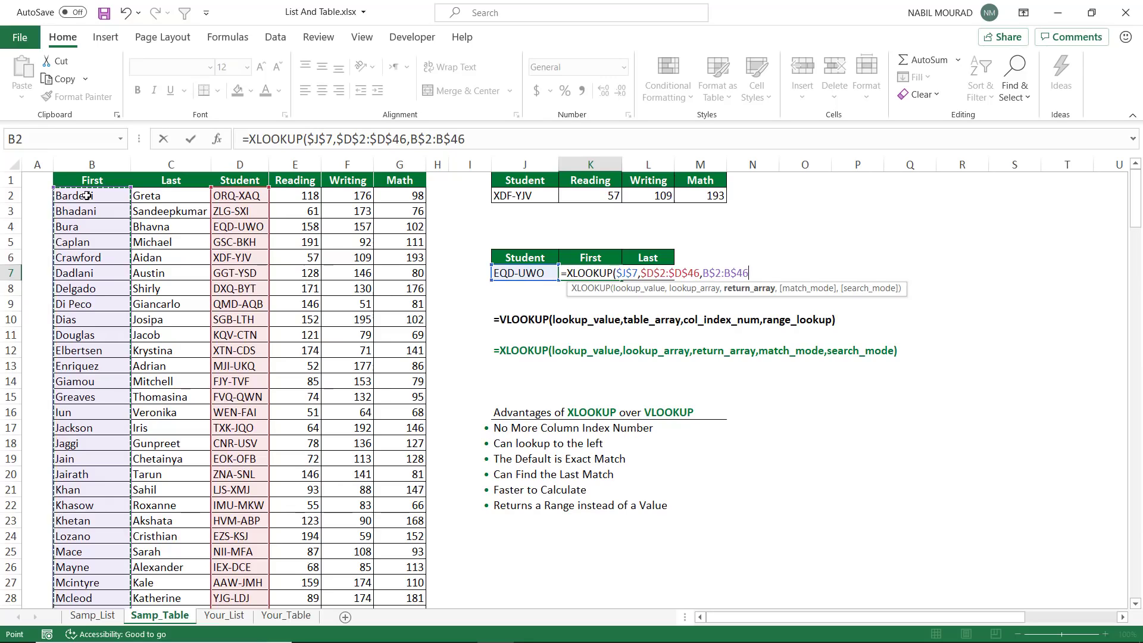
text())
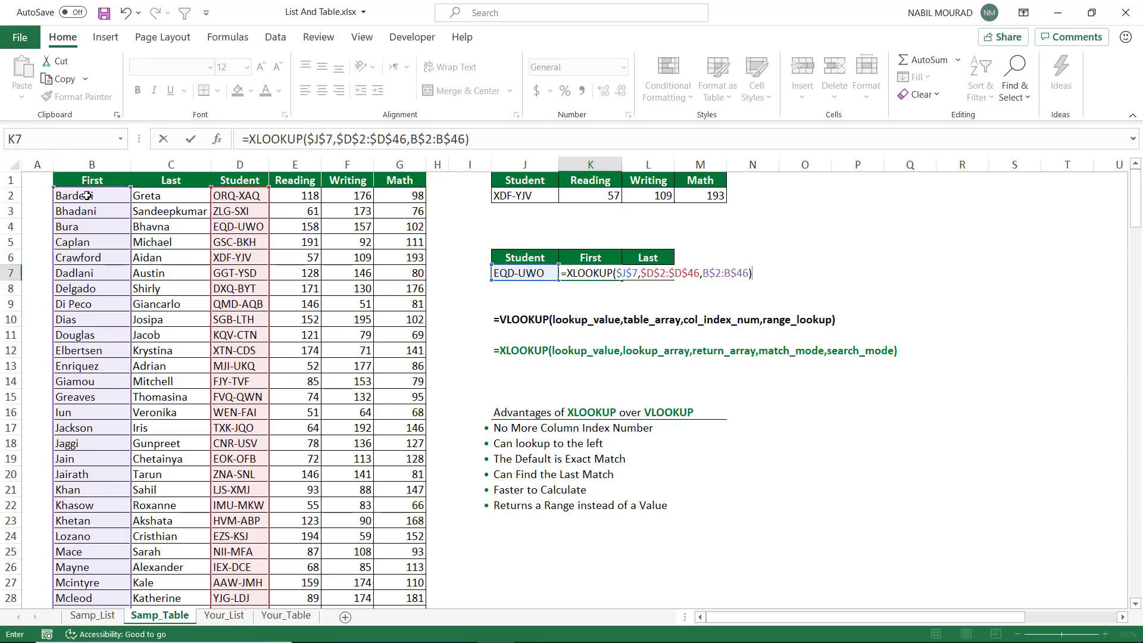
key(Tab)
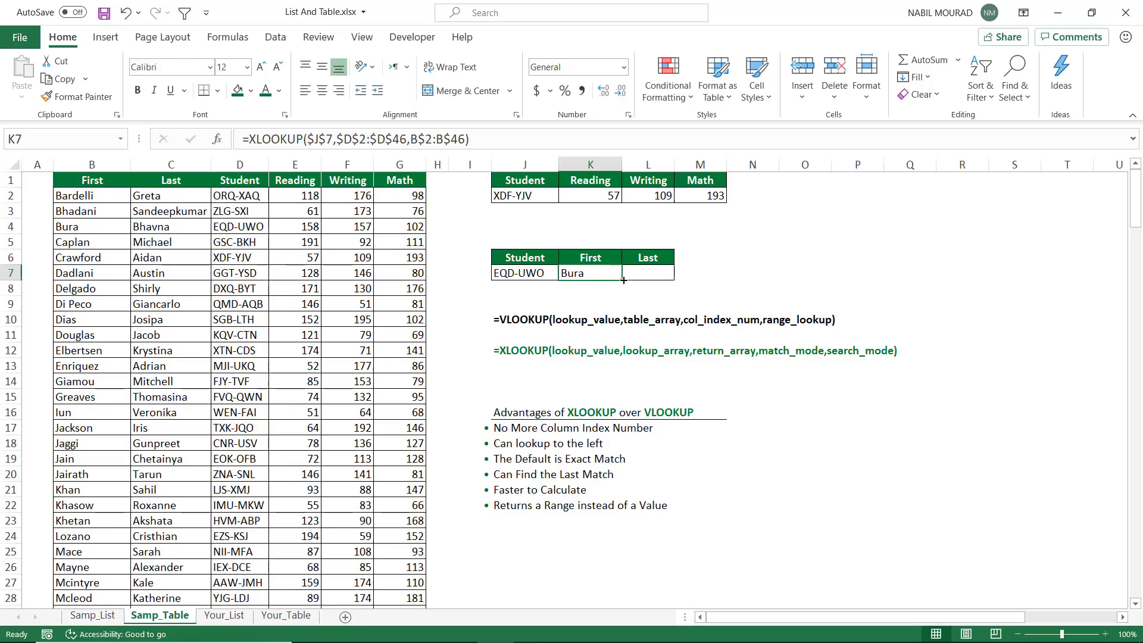
drag(624, 281, 650, 281)
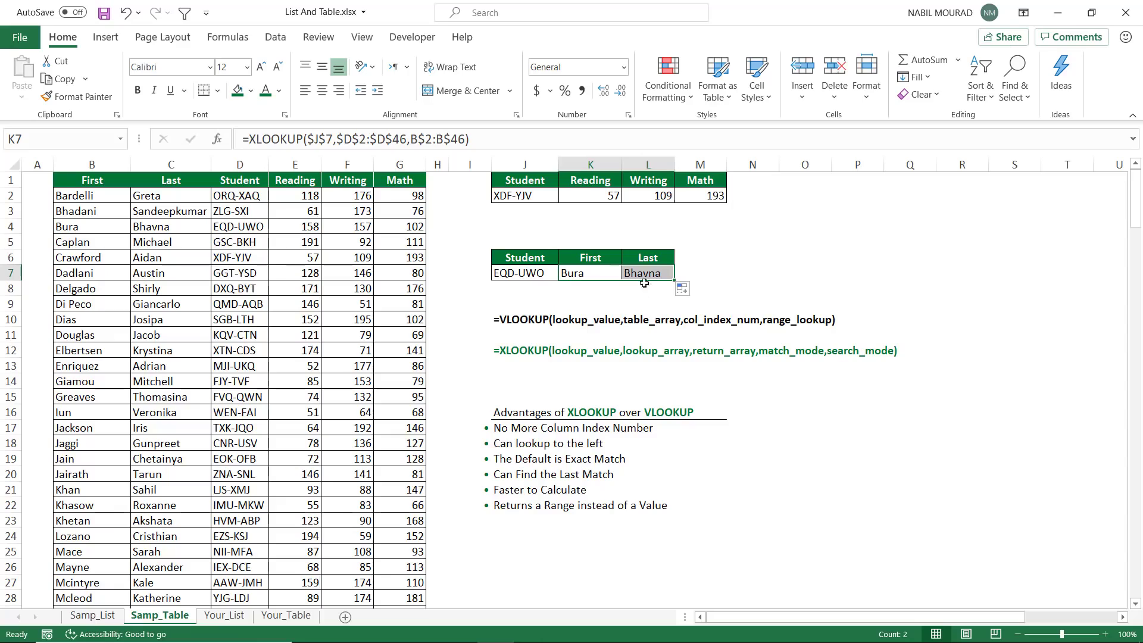
Test the name lookups by inserting a blank column before the table's Last column, and undo the insertion
click(168, 165)
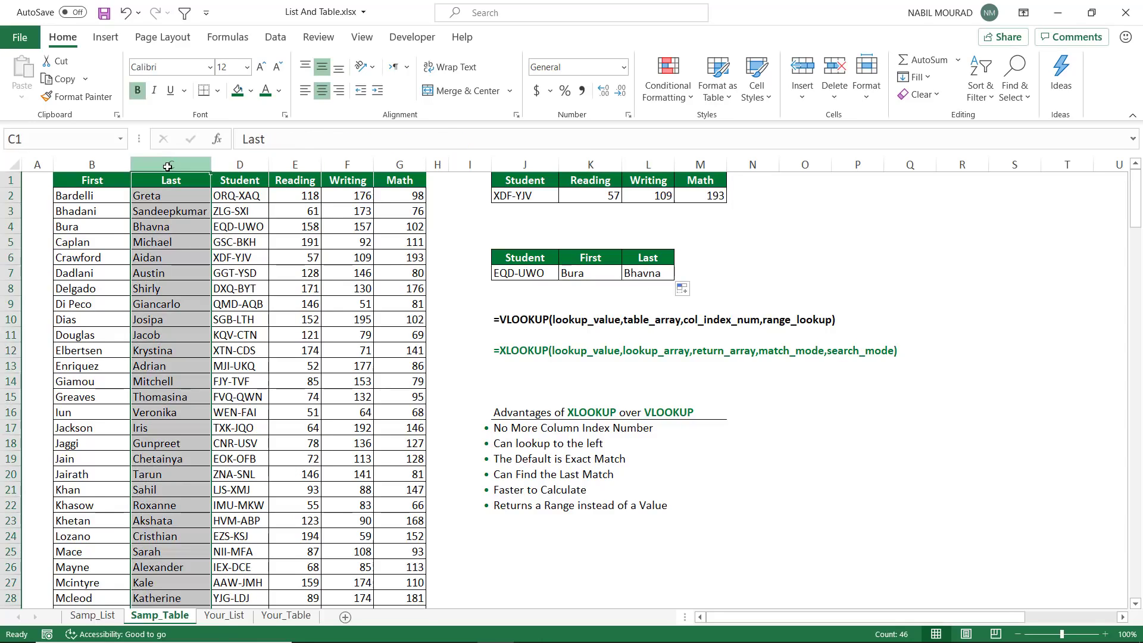
key(ctrl+shift+plus)
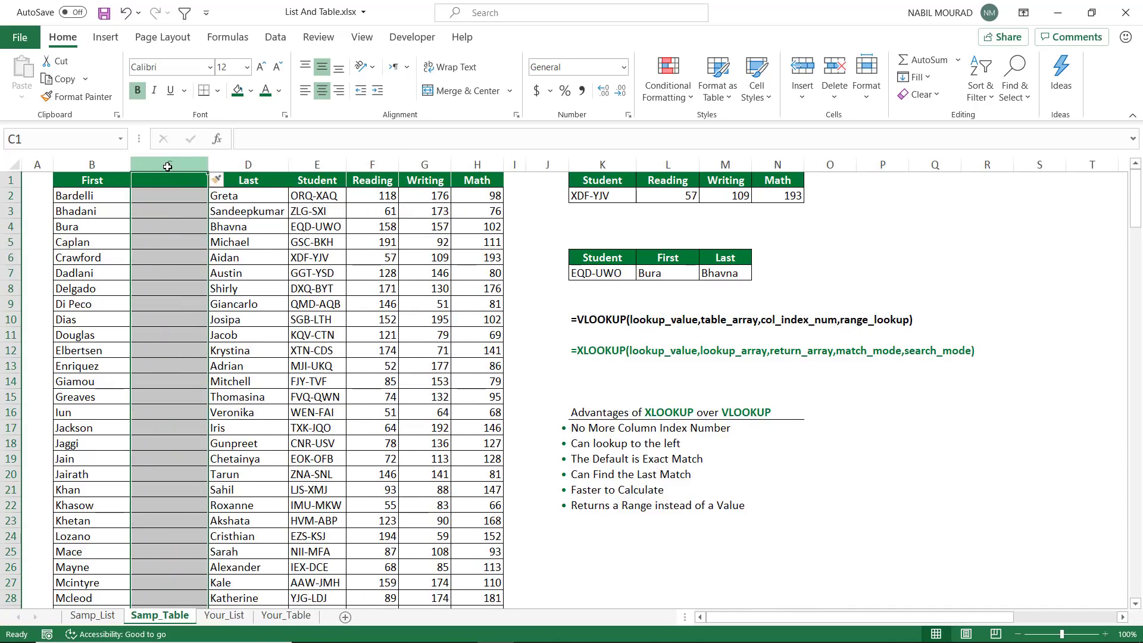
key(ctrl+z)
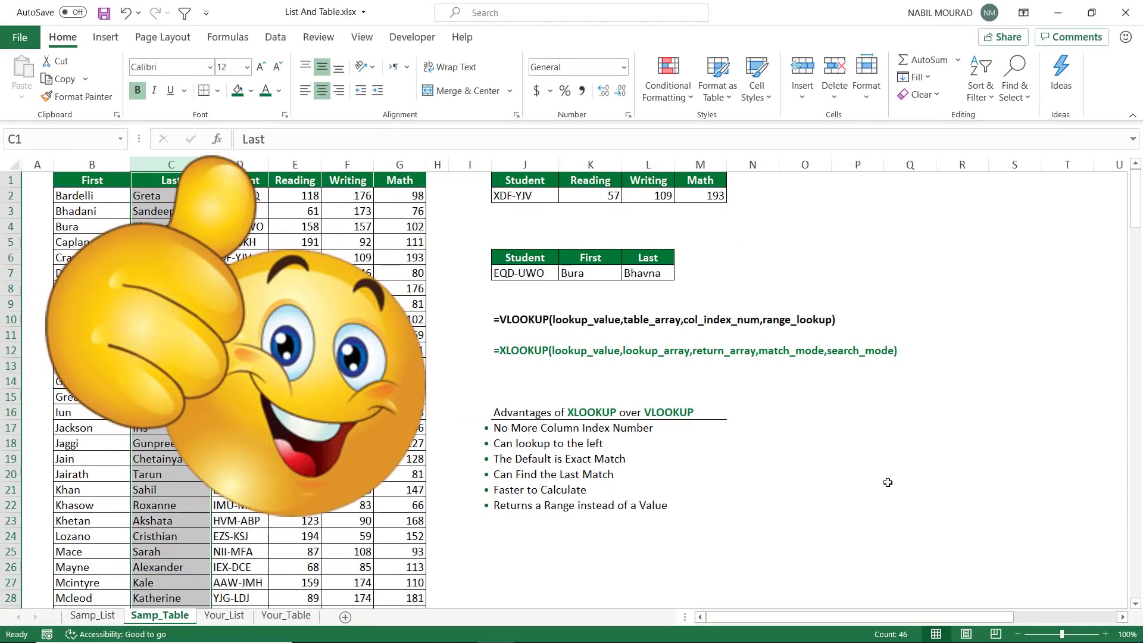
click(787, 426)
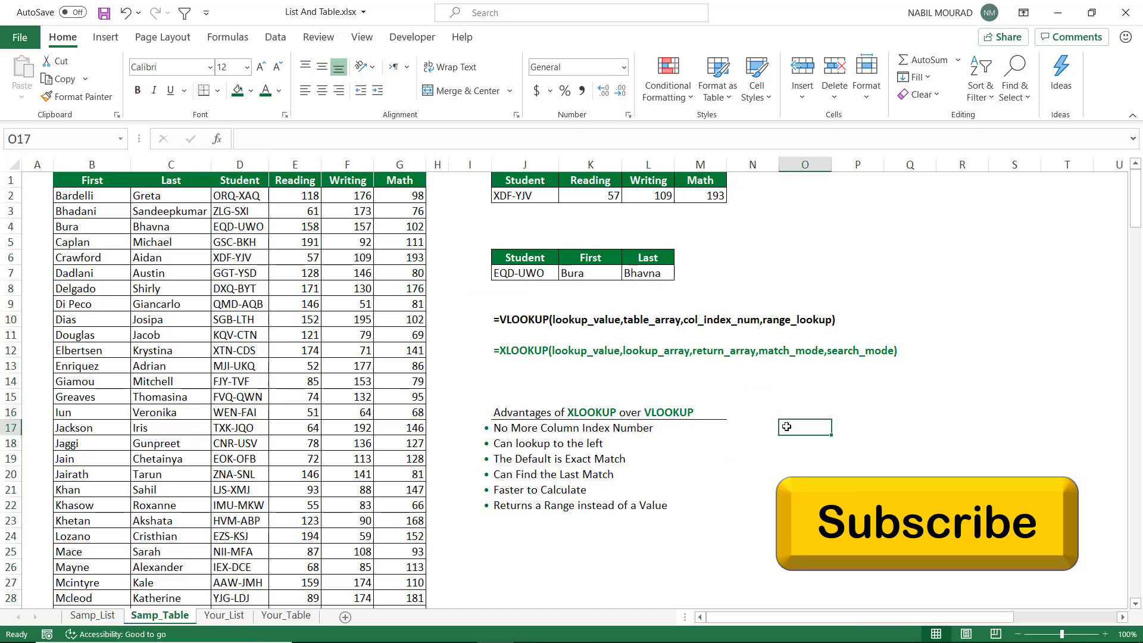